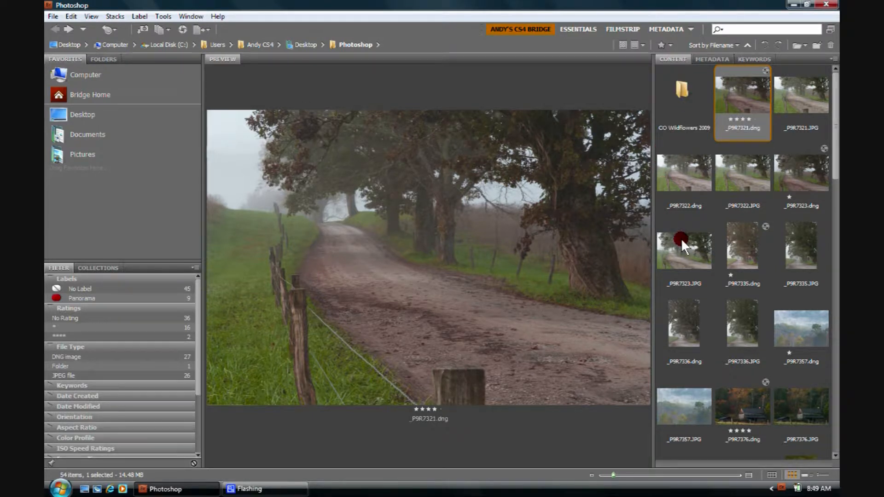
# - Show the items from subfolders together with the contents of the Photoshop folder
pyautogui.moveTo(681, 238)
pyautogui.moveTo(756, 261)
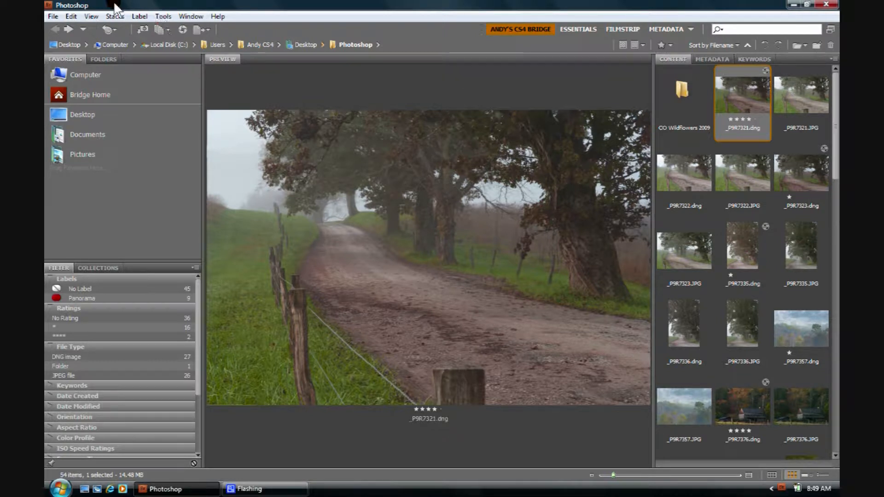
pyautogui.click(92, 16)
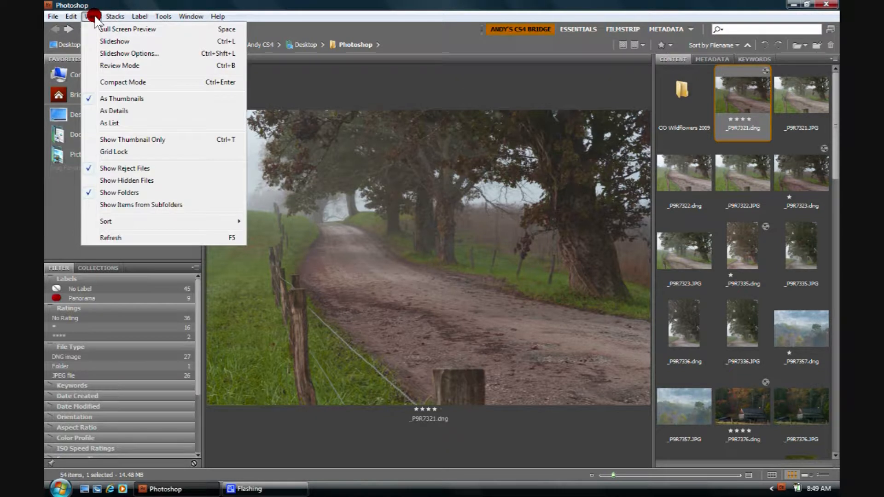
pyautogui.click(132, 204)
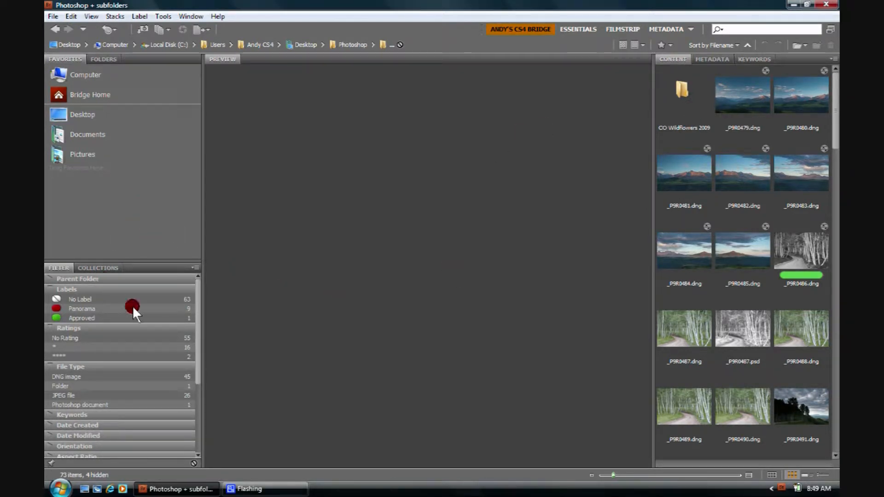
# - Filter the photos by the Panorama label and by the Approved label separately, clearing each filter after viewing
pyautogui.click(107, 308)
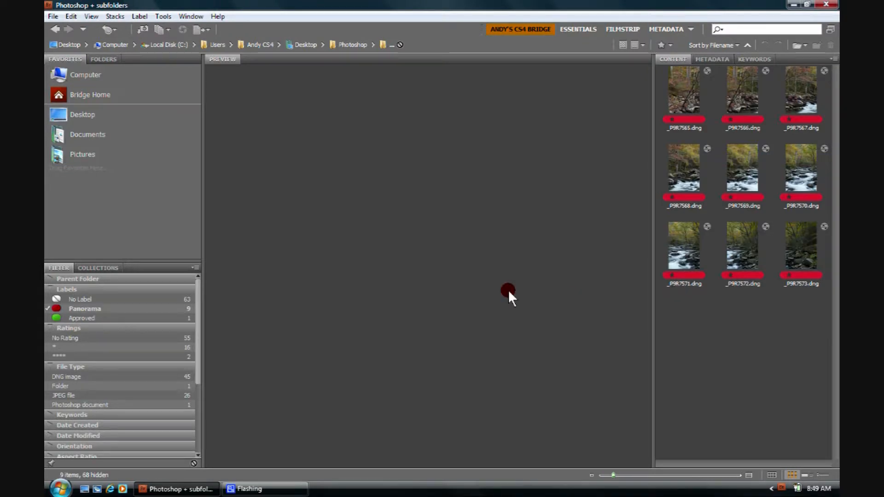
pyautogui.click(65, 308)
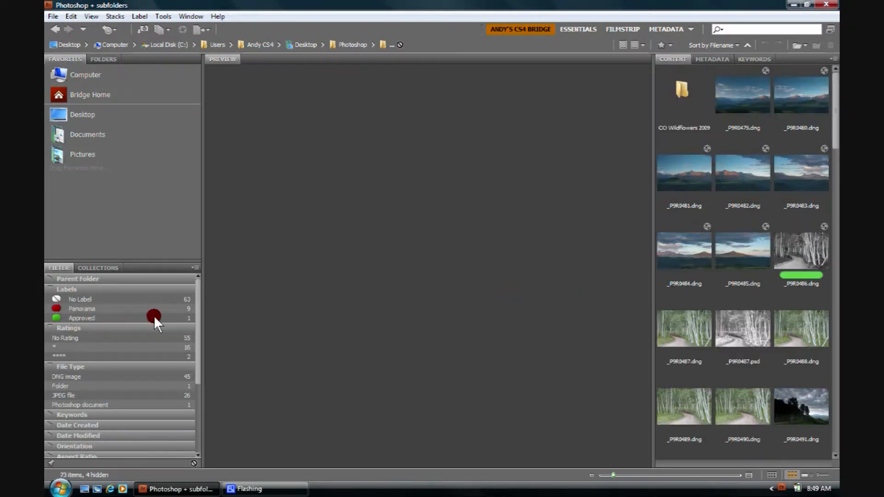
pyautogui.click(149, 317)
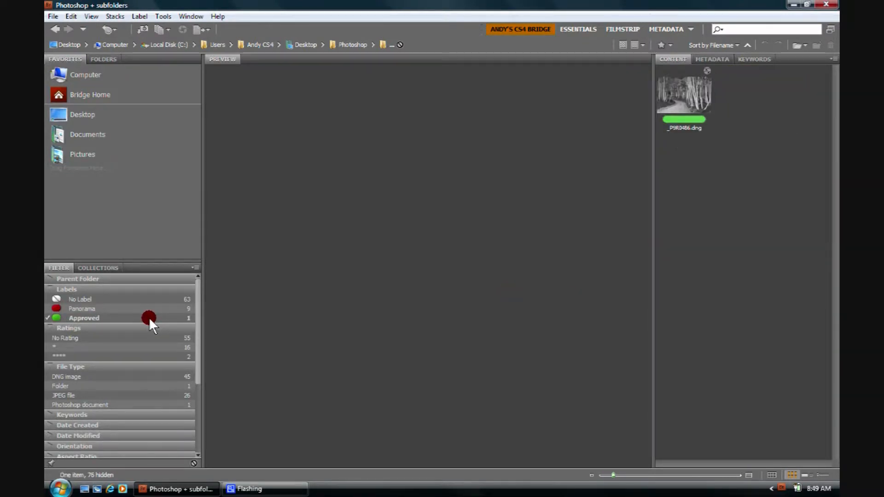
pyautogui.click(148, 317)
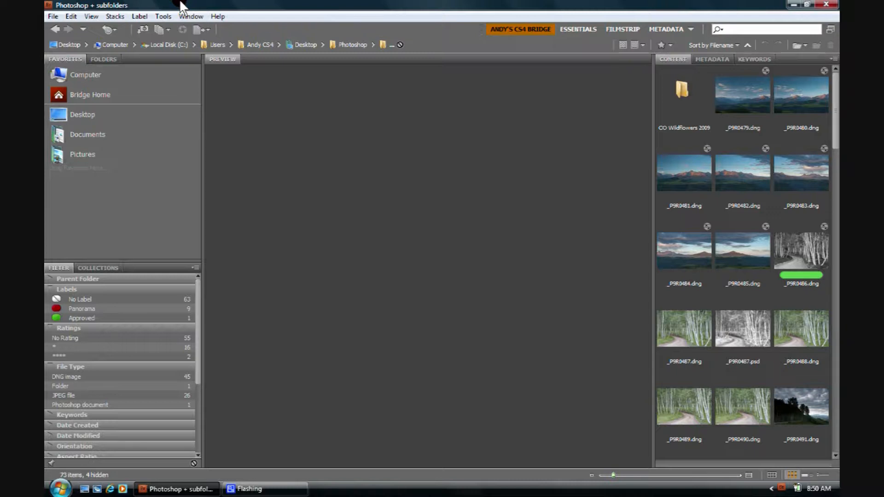
# - Turn off the display of items from subfolders
pyautogui.click(90, 17)
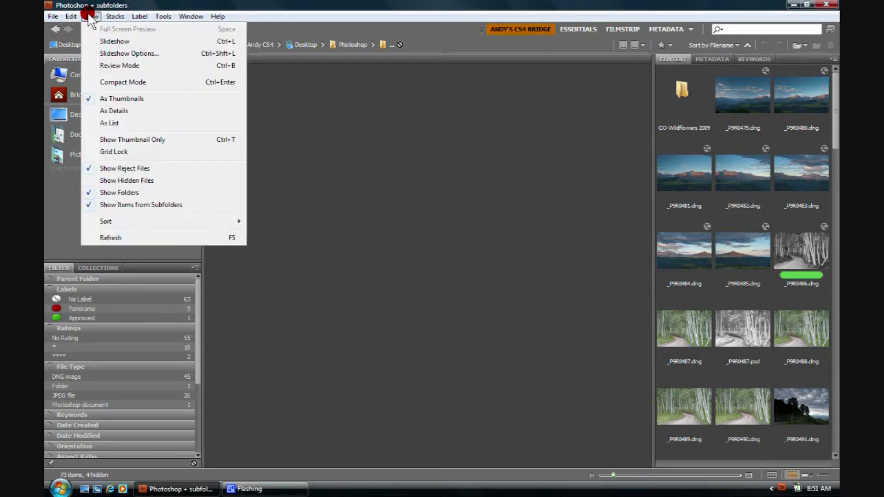
pyautogui.click(139, 204)
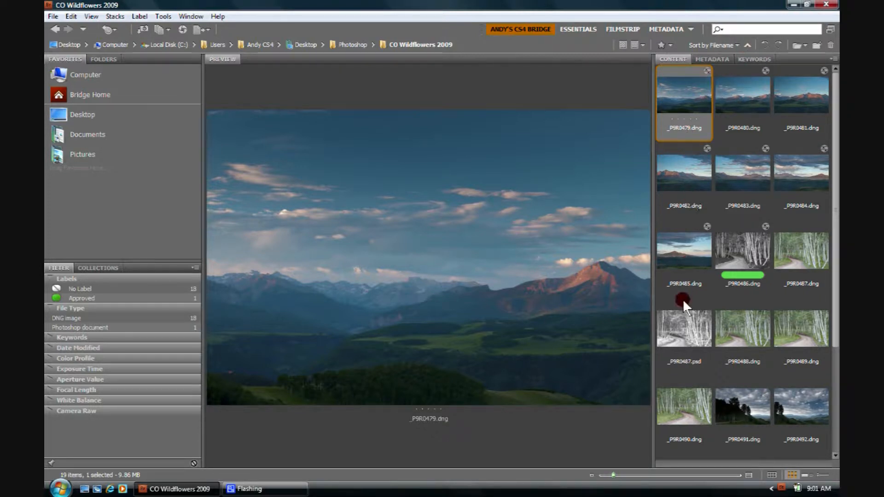
# - Sort the CO Wildflowers 2009 photos by size and return them to filename order
pyautogui.click(92, 16)
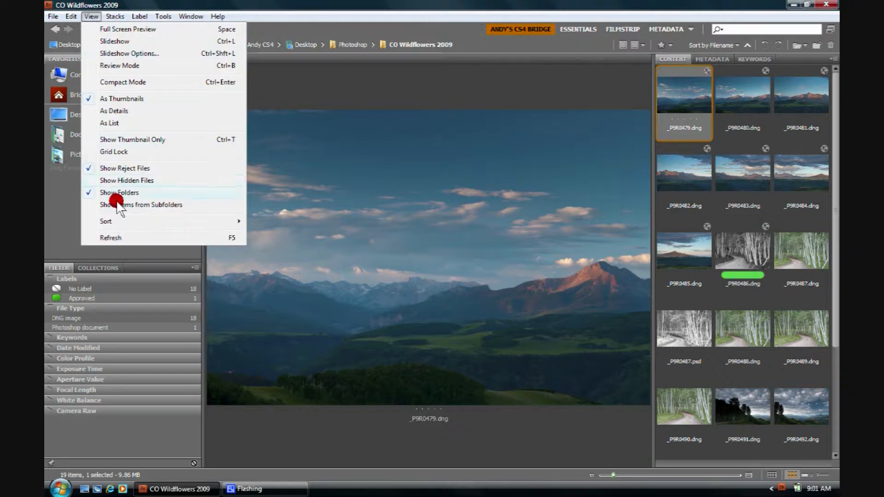
pyautogui.moveTo(114, 223)
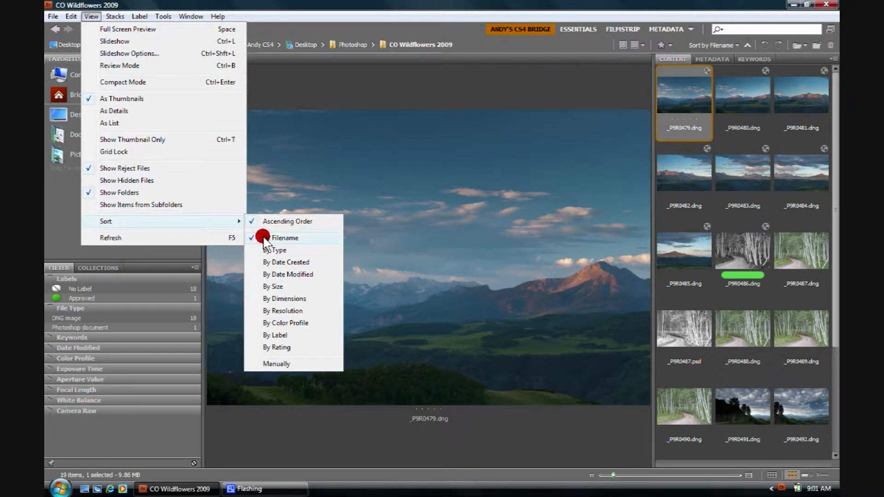
pyautogui.click(254, 287)
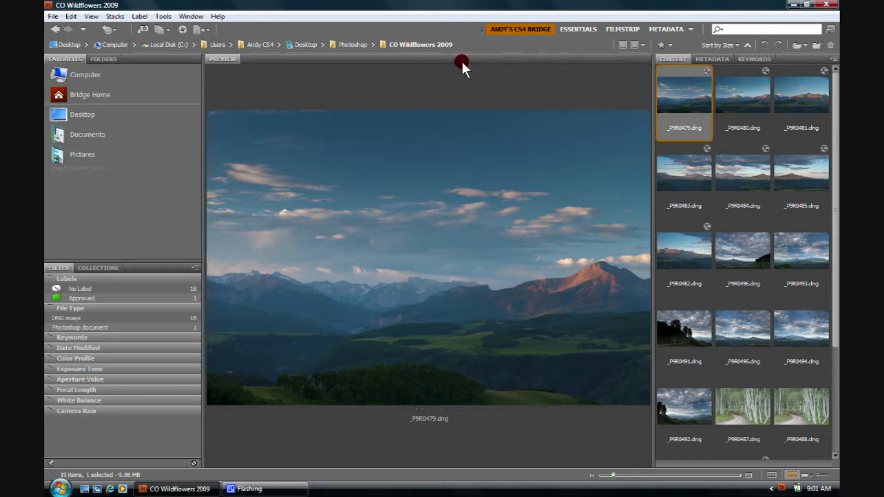
pyautogui.click(91, 16)
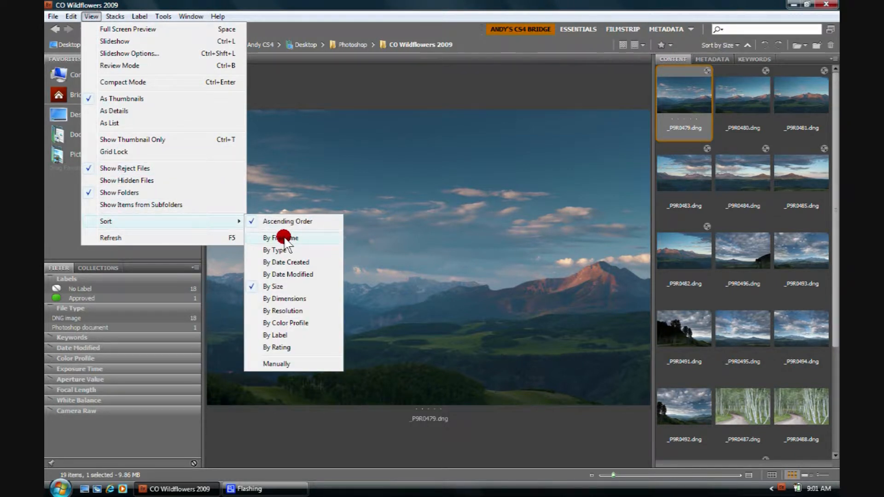
pyautogui.click(283, 237)
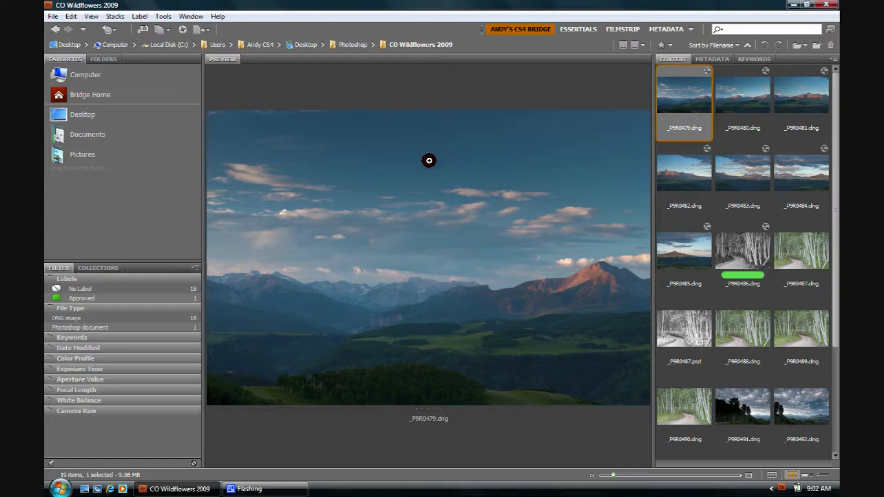
# - Auto-stack the panorama and HDR sequences in the CO Wildflowers 2009 folder
pyautogui.moveTo(834, 184)
pyautogui.mouseDown()
pyautogui.moveTo(835, 333)
pyautogui.moveTo(831, 158)
pyautogui.moveTo(836, 179)
pyautogui.mouseUp()
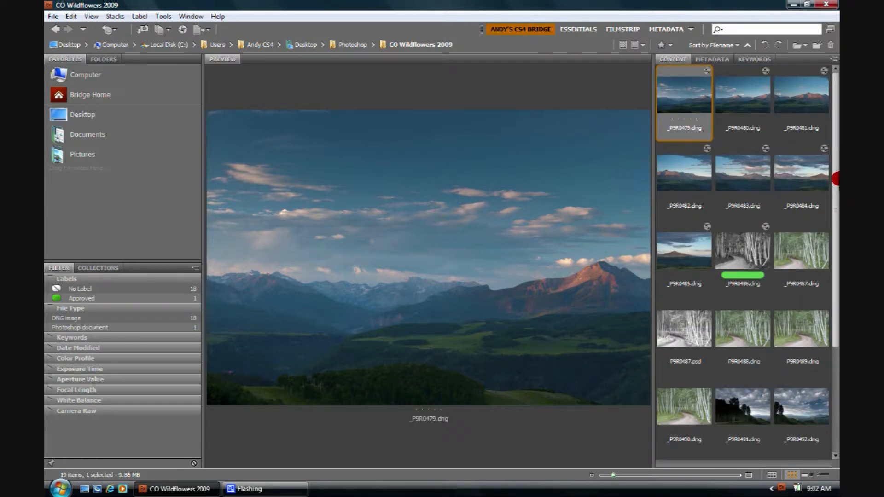
pyautogui.moveTo(735, 89)
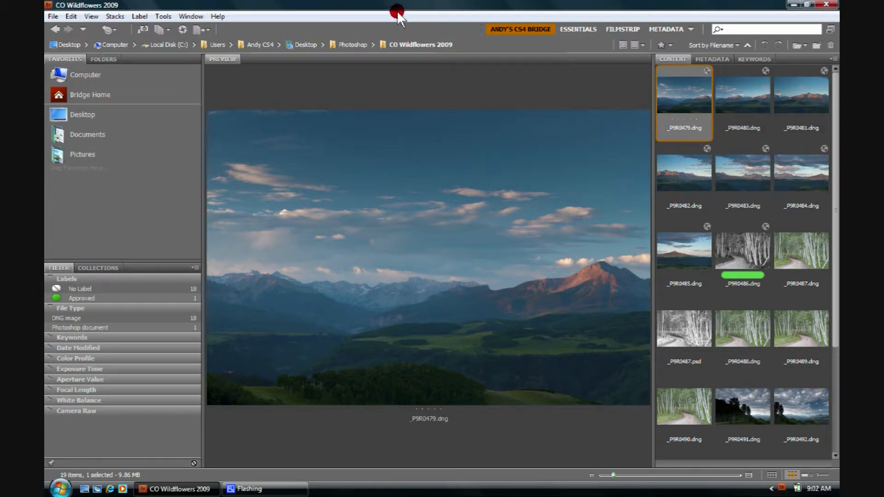
pyautogui.click(114, 15)
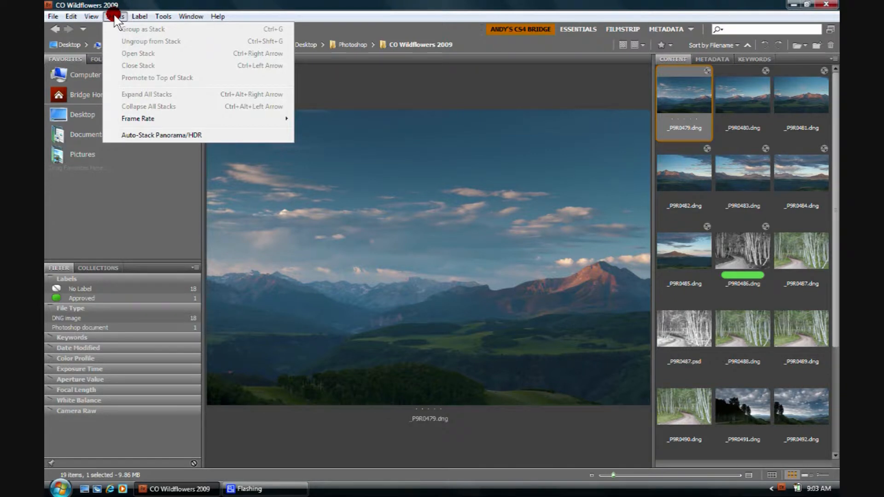
pyautogui.click(143, 132)
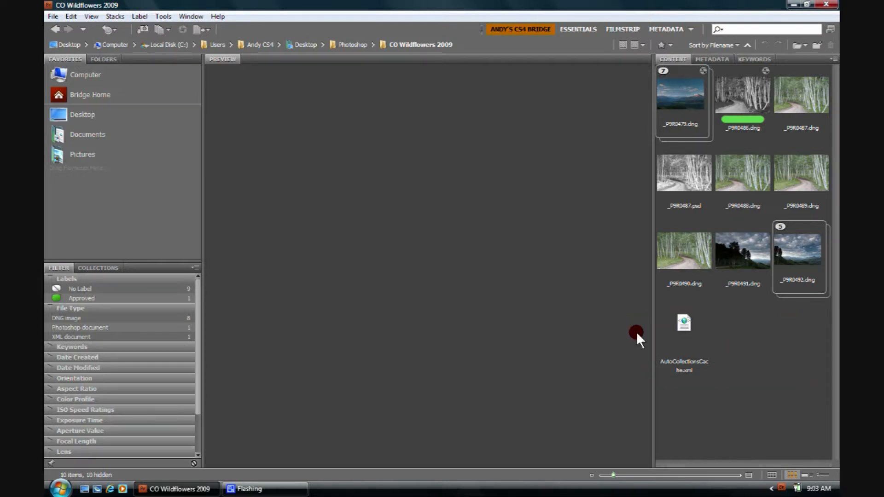
pyautogui.click(682, 125)
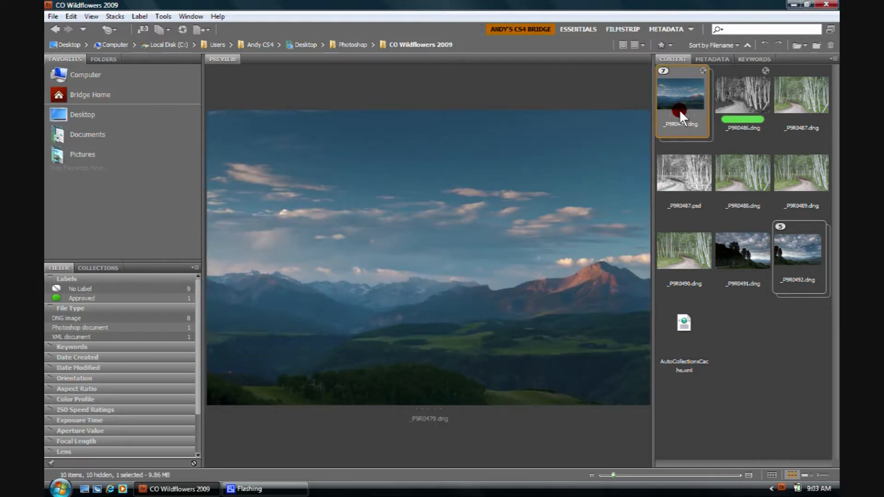
pyautogui.doubleClick(678, 110)
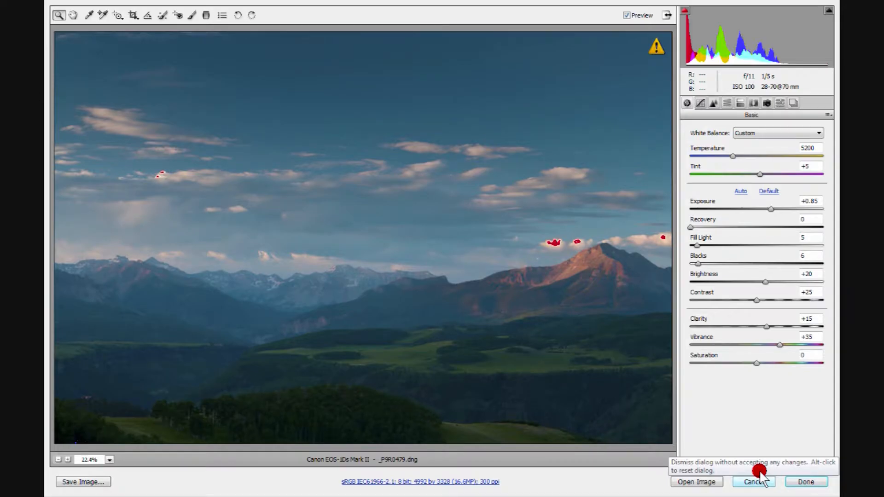
pyautogui.click(758, 479)
# - Ungroup the mountain panorama stack that starts with _P9R0479.dng
pyautogui.click(682, 112)
pyautogui.rightClick(682, 111)
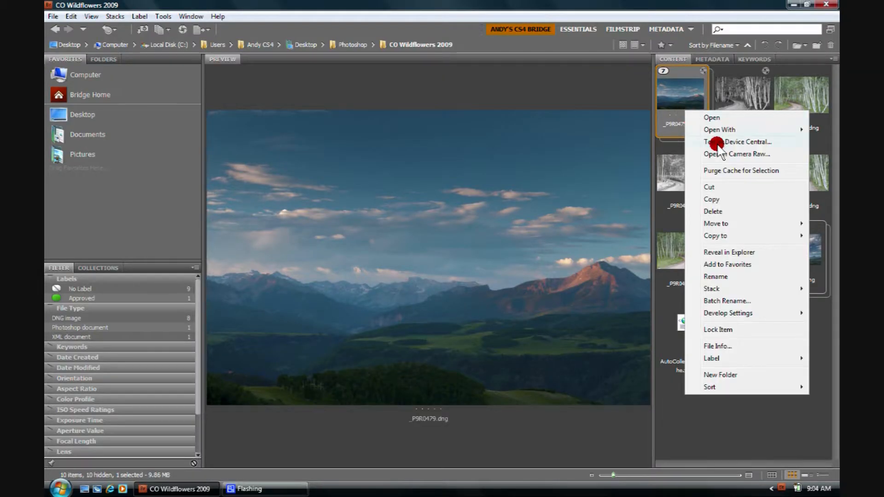
pyautogui.moveTo(713, 289)
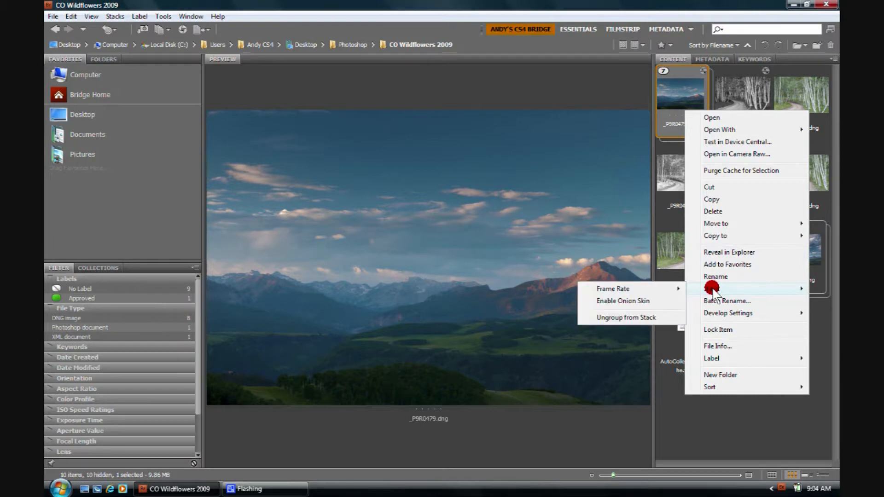
pyautogui.click(649, 314)
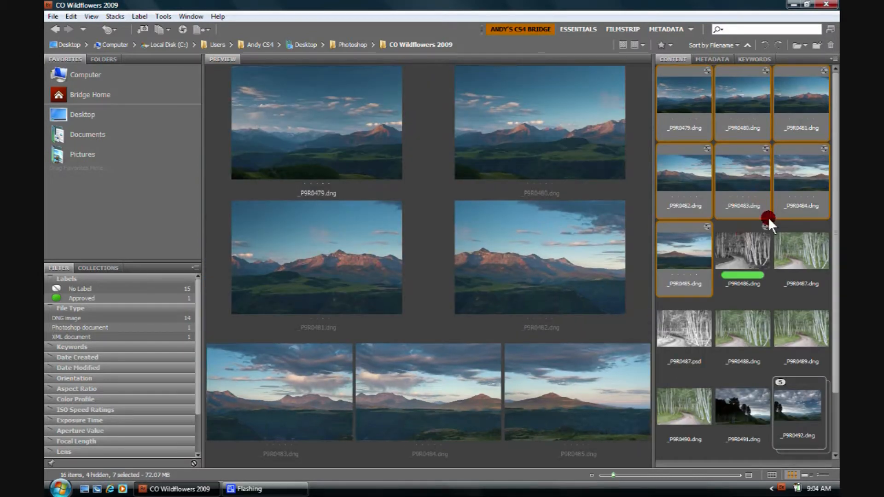
# - Expand all remaining stacks in the folder to view their photos and collapse them again
pyautogui.click(741, 224)
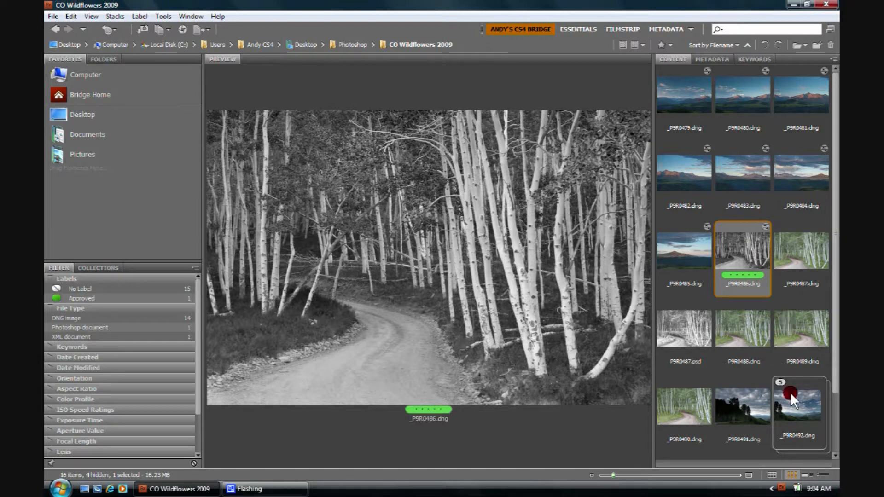
pyautogui.click(684, 314)
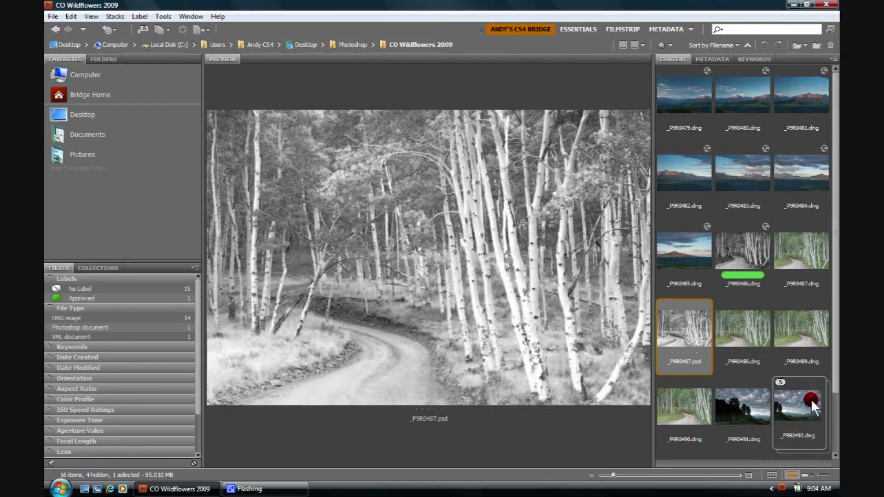
pyautogui.moveTo(836, 387); pyautogui.dragTo(835, 429)
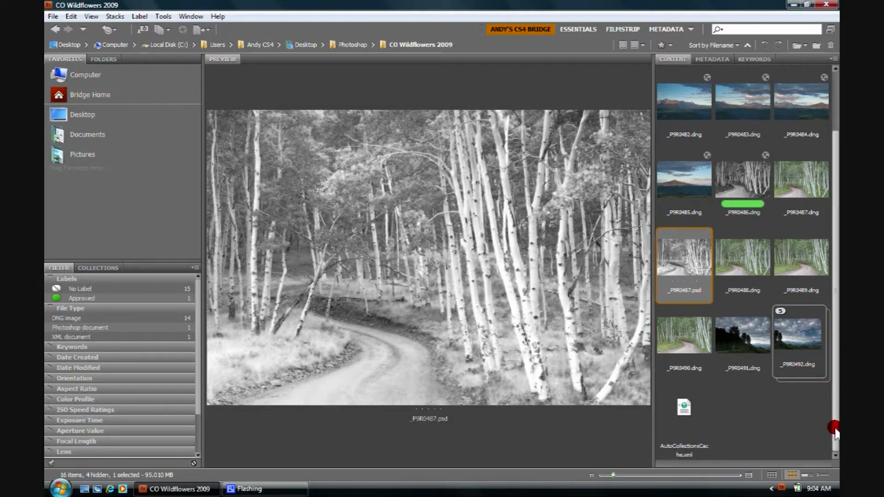
pyautogui.click(119, 16)
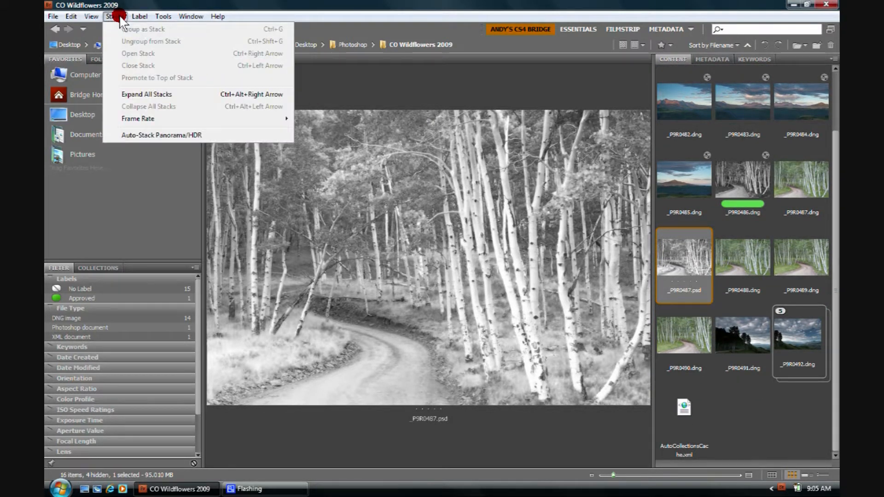
pyautogui.click(137, 94)
pyautogui.click(836, 393)
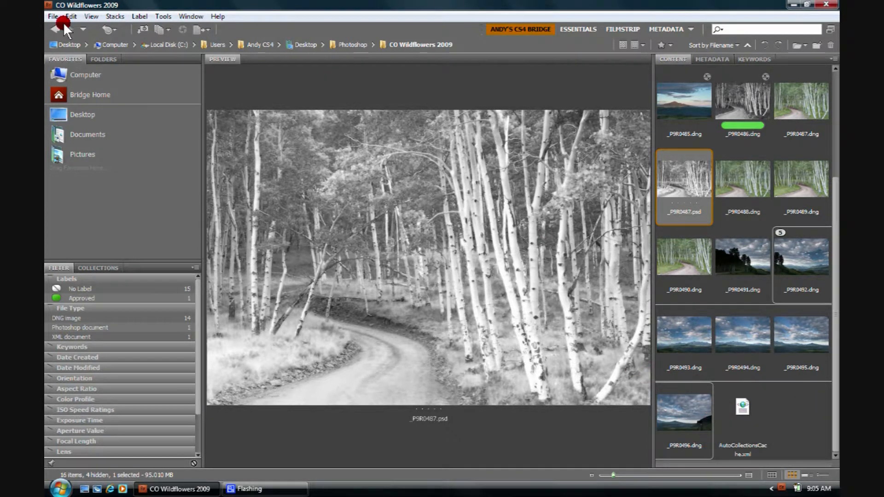
pyautogui.click(117, 16)
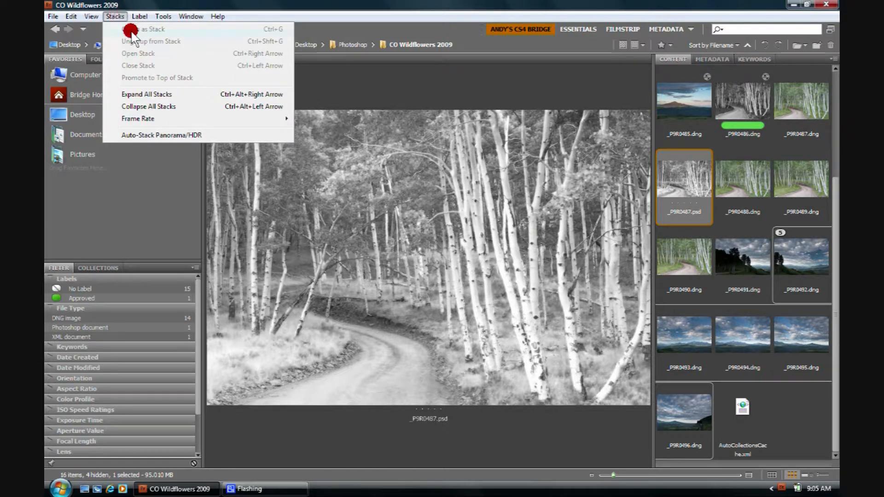
pyautogui.click(140, 106)
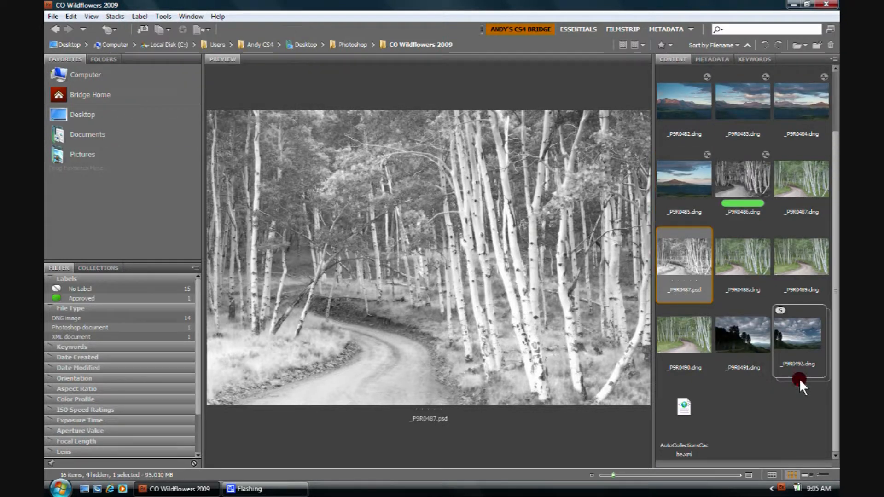
# - Ungroup the cloudy landscape stack that starts with _P9R0492.dng and deselect its photos
pyautogui.rightClick(790, 331)
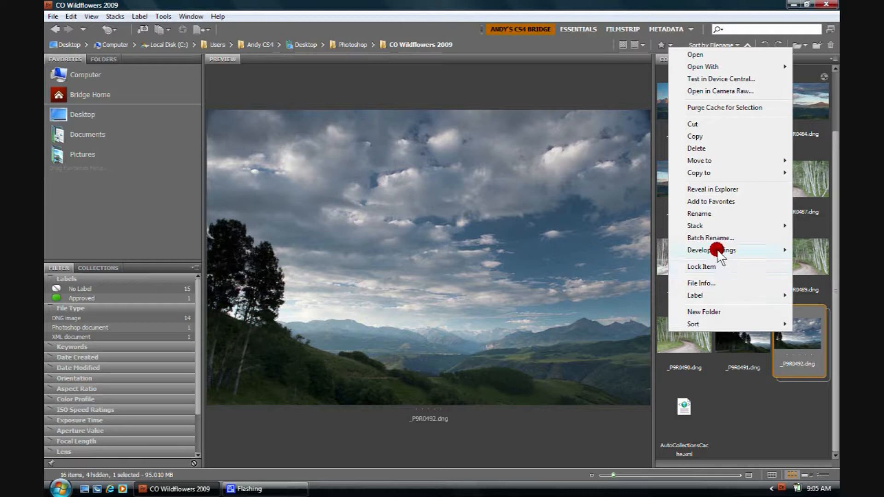
pyautogui.moveTo(715, 229)
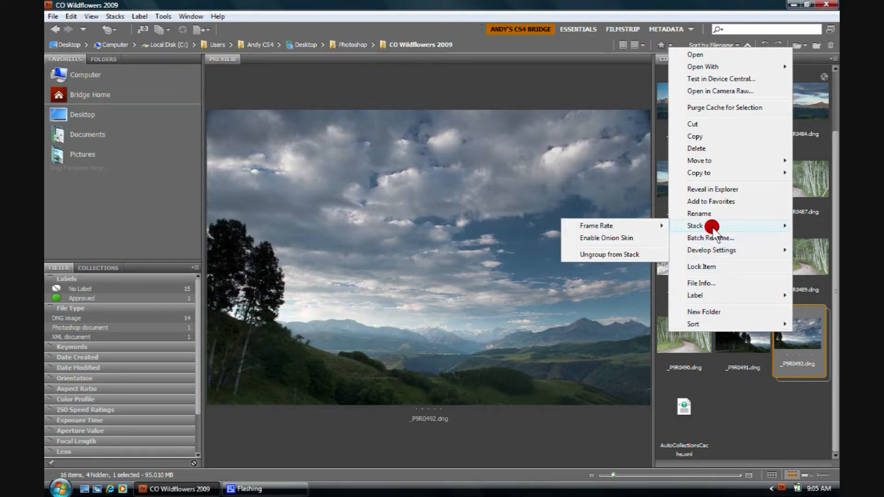
pyautogui.click(624, 250)
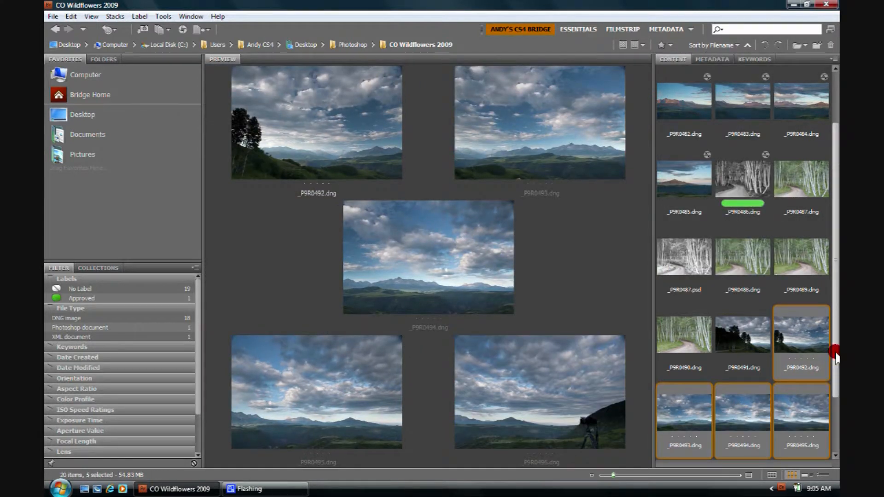
pyautogui.moveTo(831, 352); pyautogui.dragTo(826, 416)
pyautogui.click(785, 405)
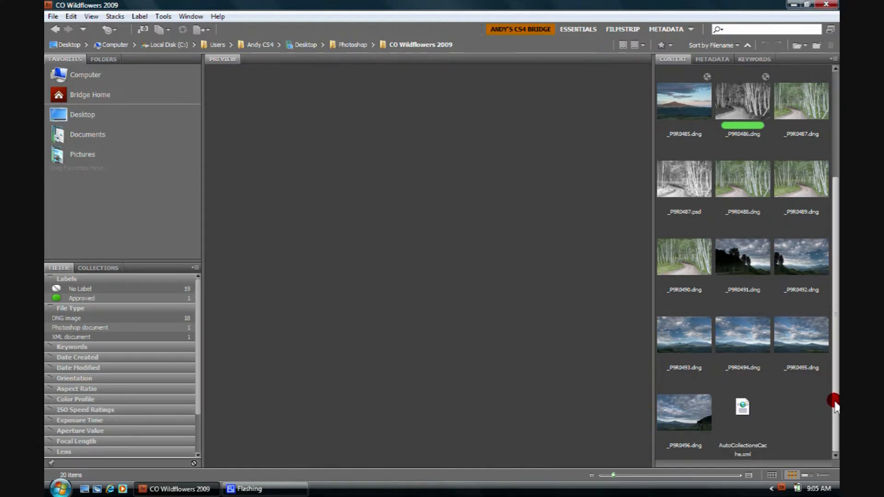
pyautogui.moveTo(834, 405); pyautogui.dragTo(825, 167)
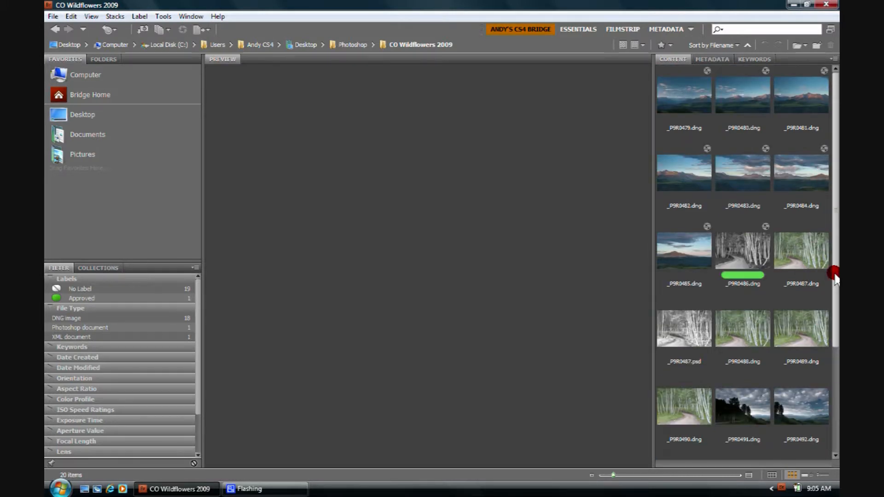
# - Delete the AutoCollectionsCache.xml file from the CO Wildflowers 2009 folder, sending it to the Recycle Bin
pyautogui.moveTo(832, 282); pyautogui.dragTo(778, 396)
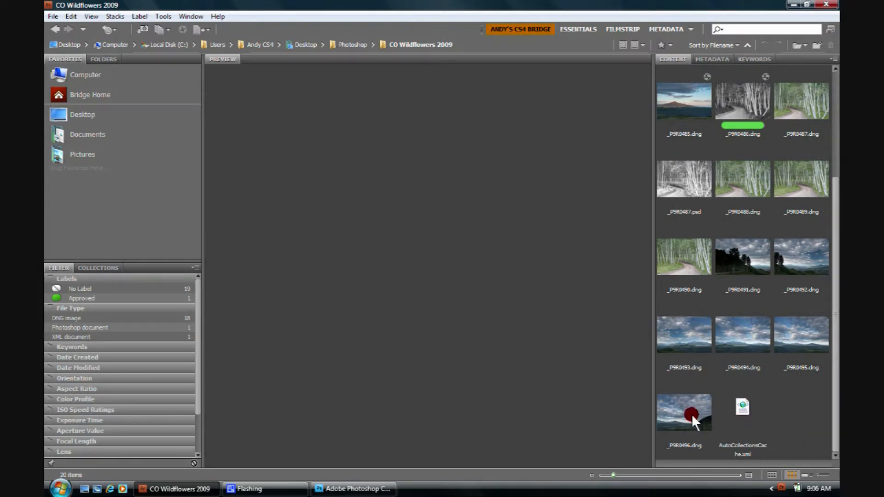
pyautogui.moveTo(738, 409)
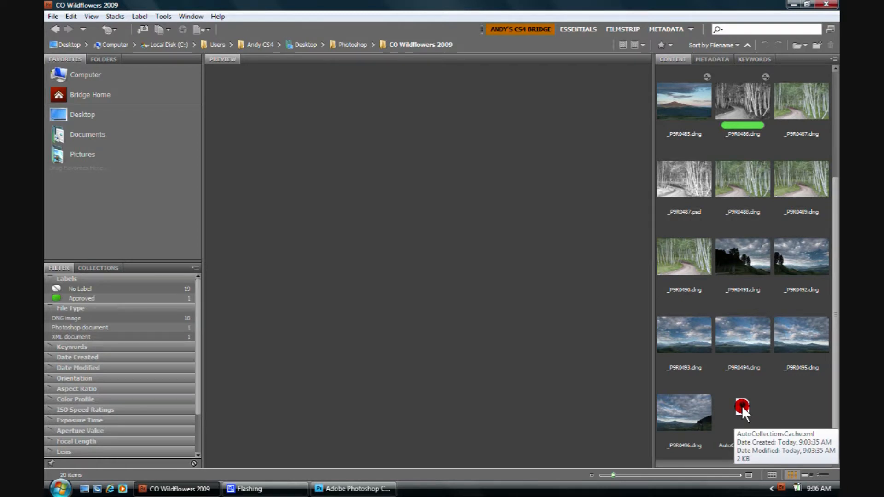
pyautogui.rightClick(742, 405)
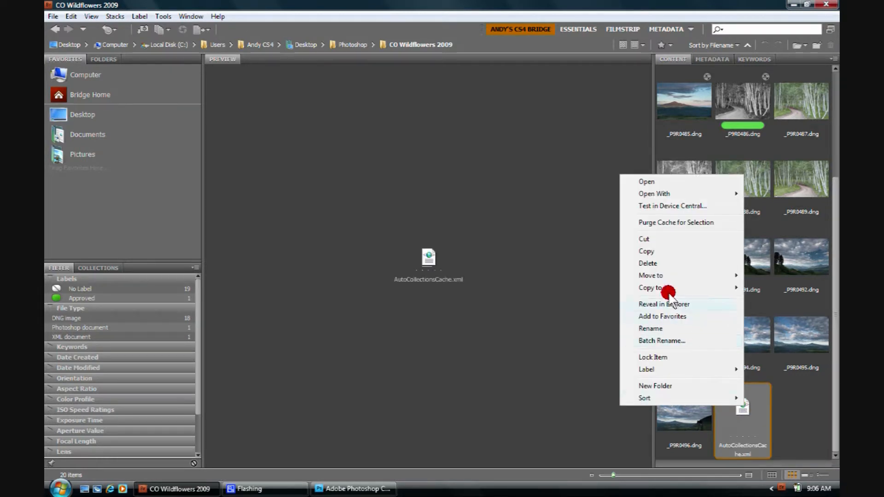
pyautogui.click(645, 262)
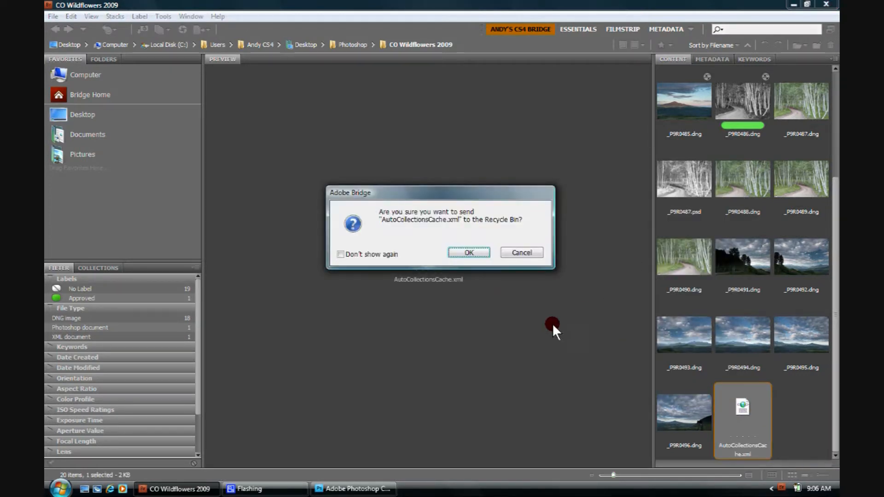
pyautogui.click(465, 251)
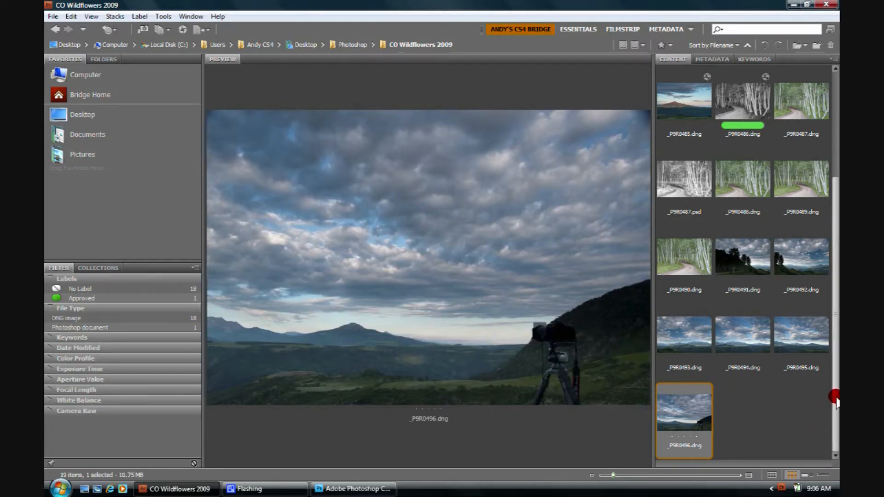
# - Merge _P9R0480.dng, _P9R0481.dng and _P9R0482.dng into a panorama with Photoshop's Photomerge, using the Cylindrical layout
pyautogui.scroll(3, 835, 393)
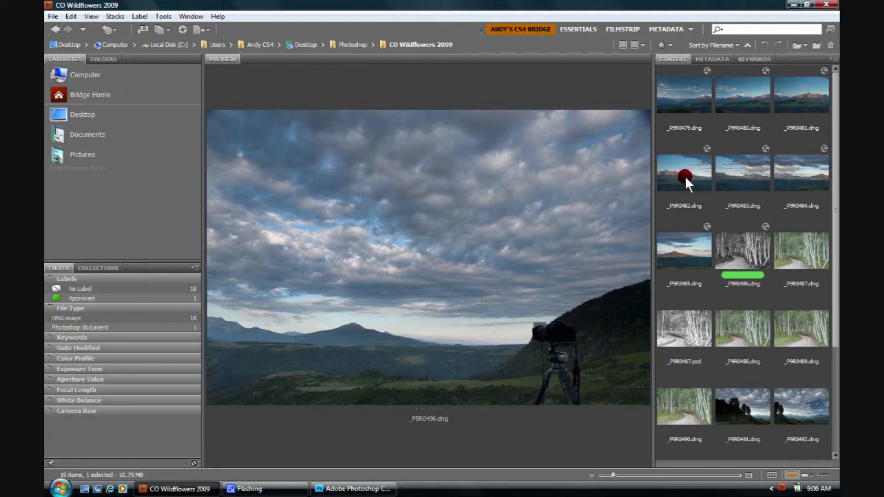
pyautogui.click(732, 84)
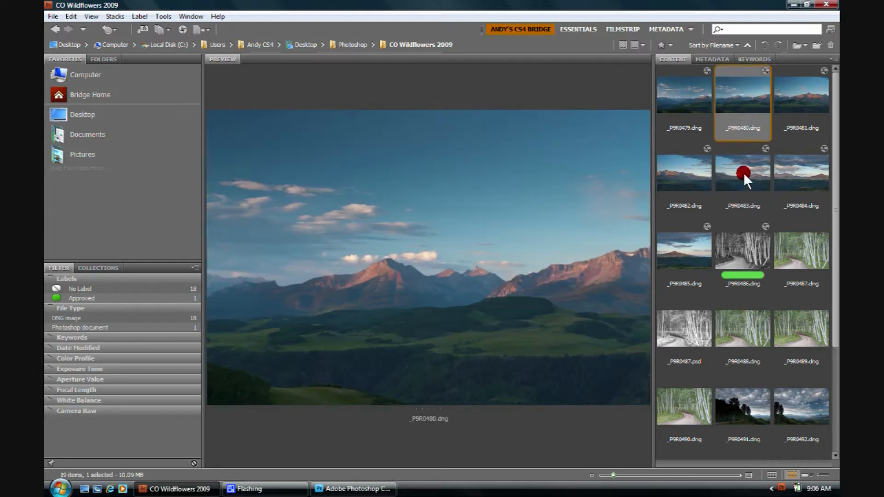
pyautogui.keyDown('ctrl'); pyautogui.click(797, 96); pyautogui.keyUp('ctrl')
pyautogui.keyDown('ctrl'); pyautogui.click(695, 177); pyautogui.keyUp('ctrl')
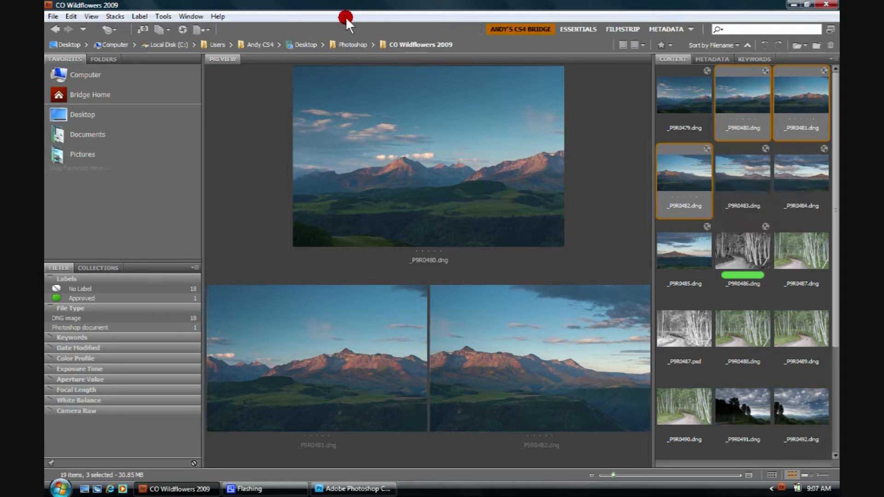
pyautogui.click(165, 16)
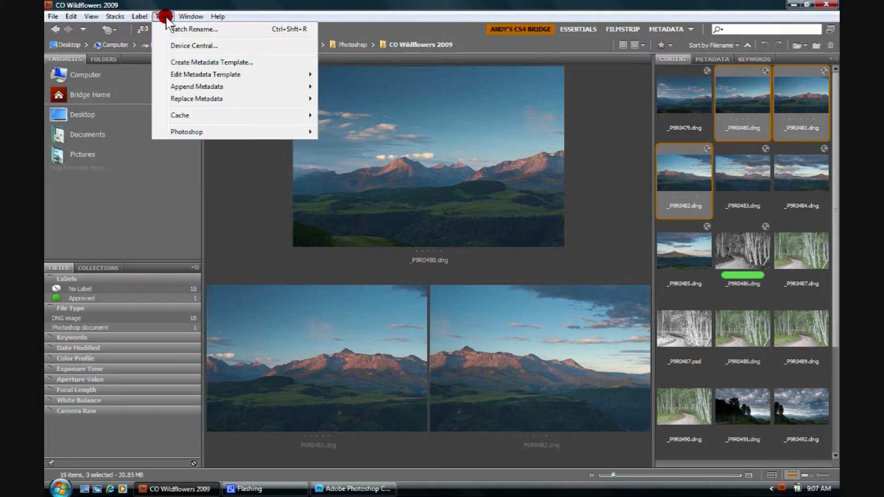
pyautogui.moveTo(188, 133)
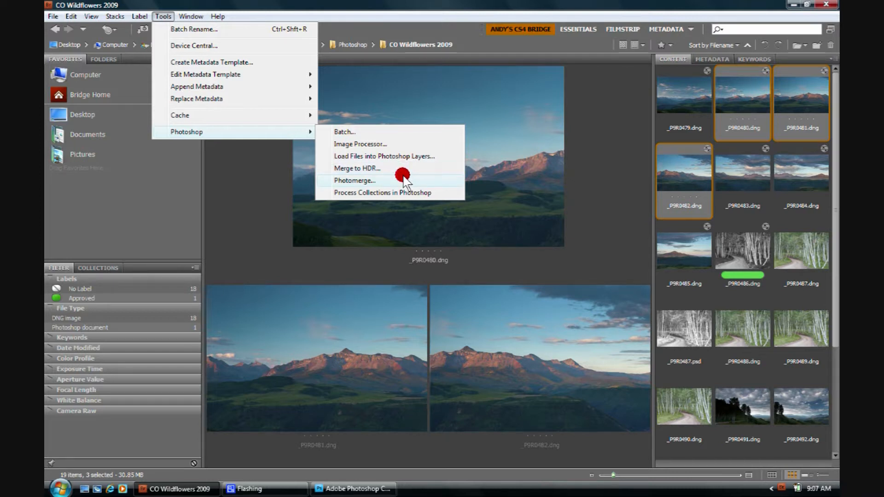
pyautogui.click(364, 181)
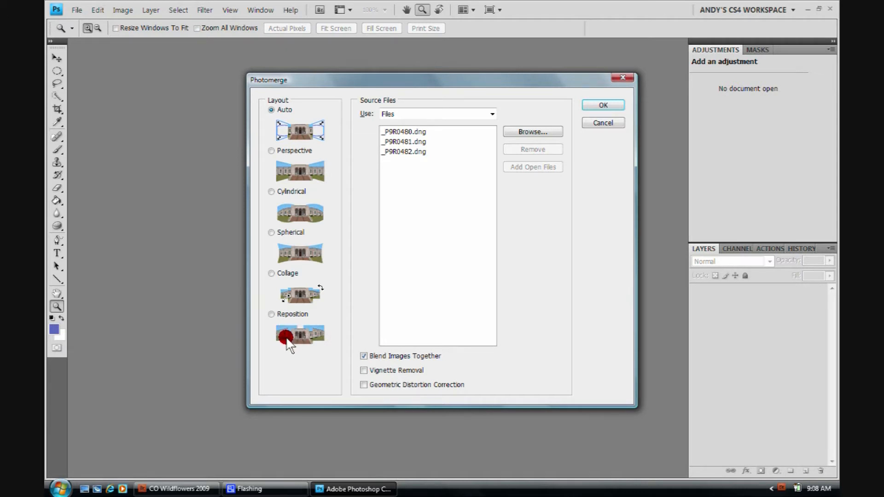
pyautogui.click(271, 191)
pyautogui.click(611, 107)
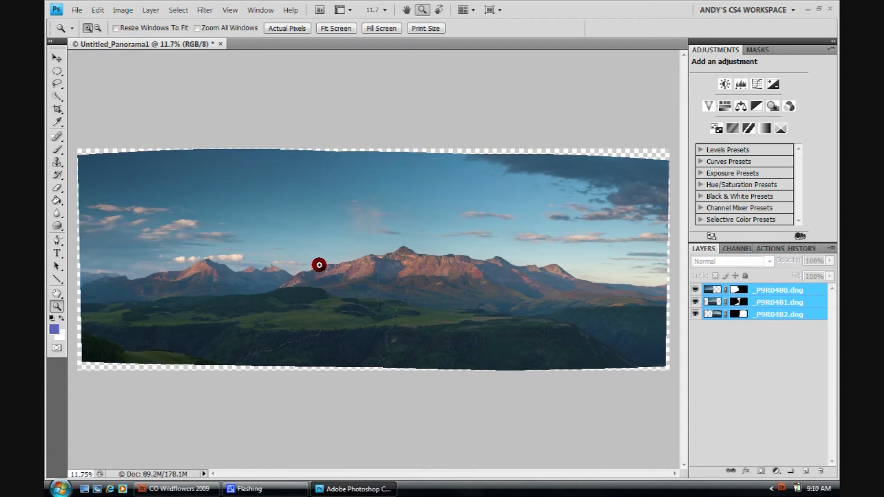
# - Inspect the merged mountain panorama up close and flatten its three layers into a single background
pyautogui.click(312, 236)
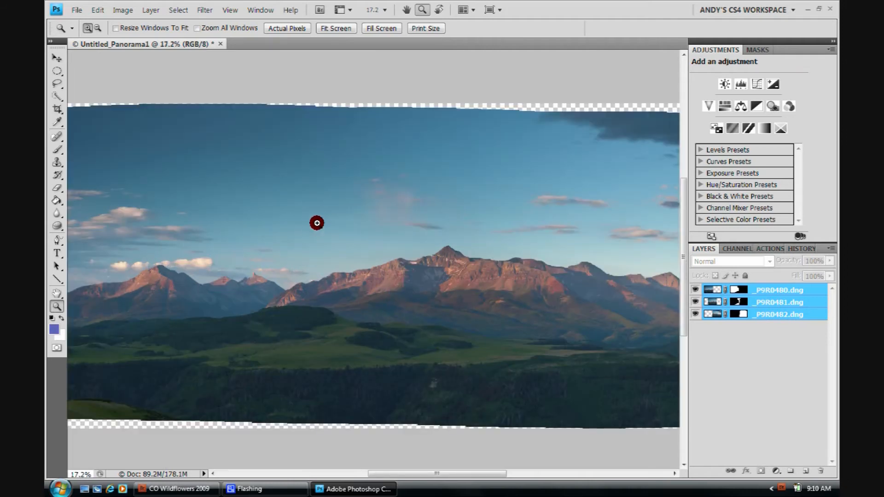
pyautogui.keyDown('alt'); pyautogui.click(316, 225); pyautogui.keyUp('alt')
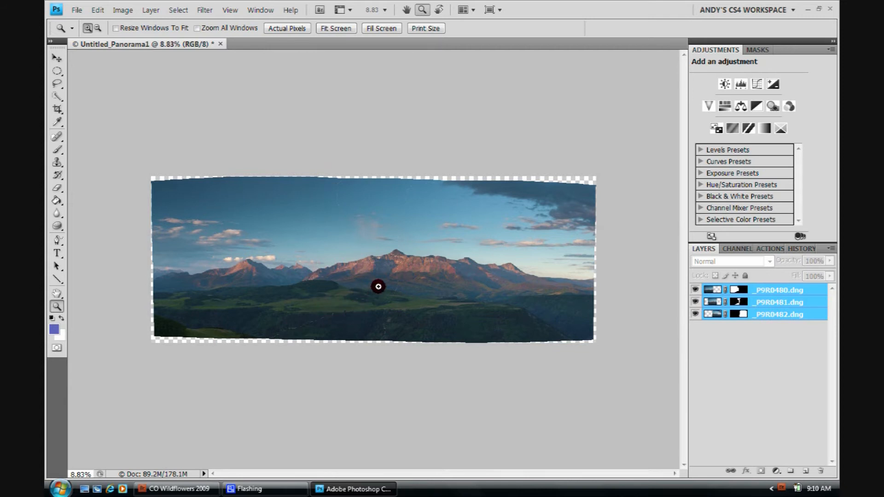
pyautogui.moveTo(296, 219)
pyautogui.mouseDown()
pyautogui.moveTo(312, 230)
pyautogui.moveTo(300, 208)
pyautogui.mouseUp()
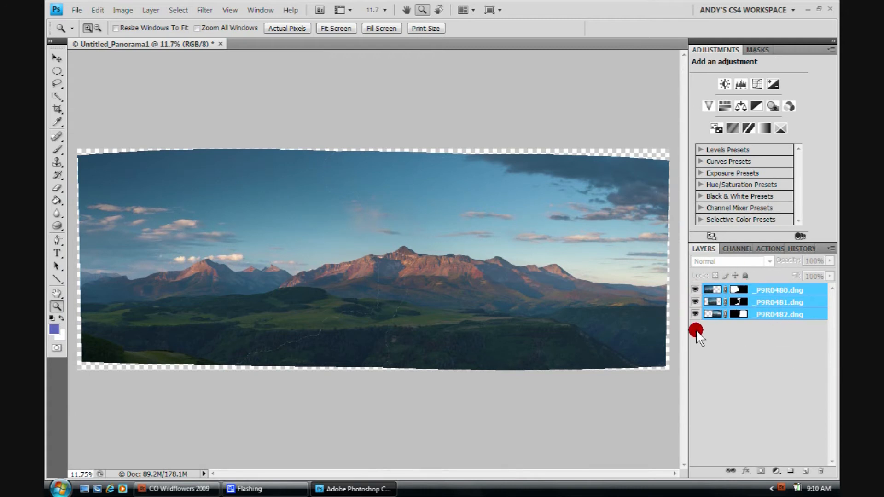
pyautogui.click(154, 10)
pyautogui.click(175, 358)
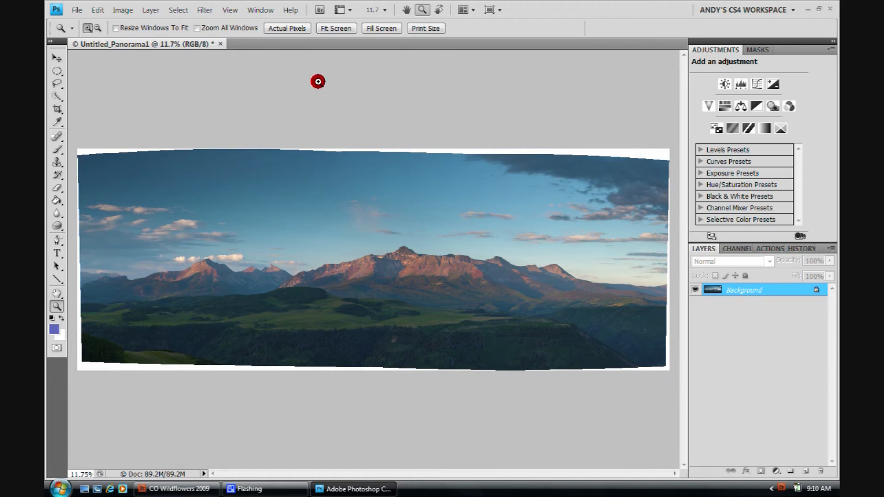
# - Close the panorama without saving it, exit Photoshop and return to the CO Wildflowers 2009 folder in Bridge
pyautogui.click(219, 44)
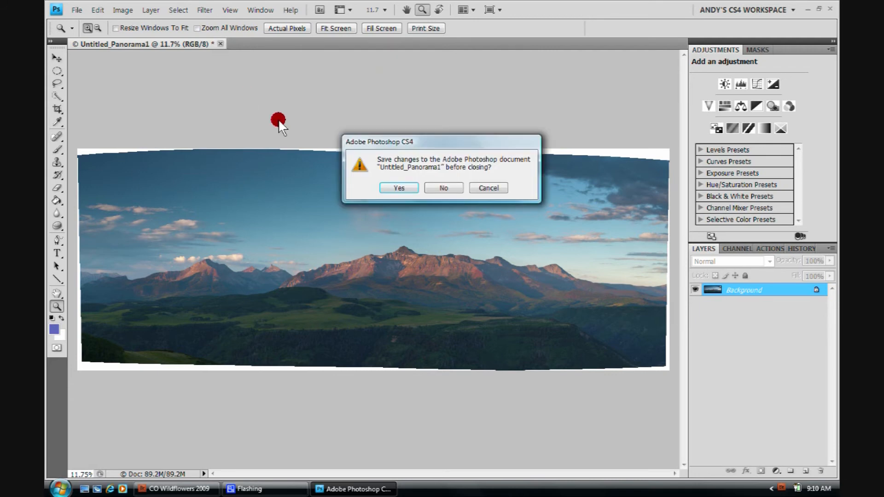
pyautogui.click(448, 187)
pyautogui.click(830, 8)
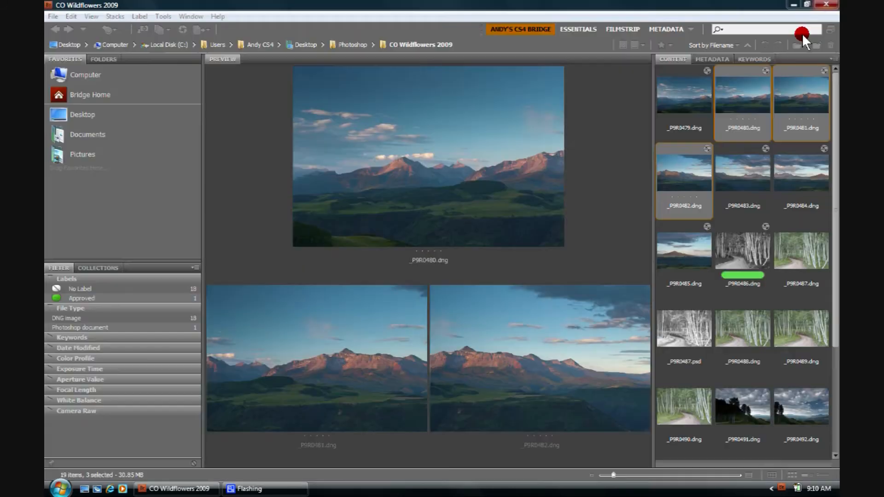
pyautogui.click(194, 488)
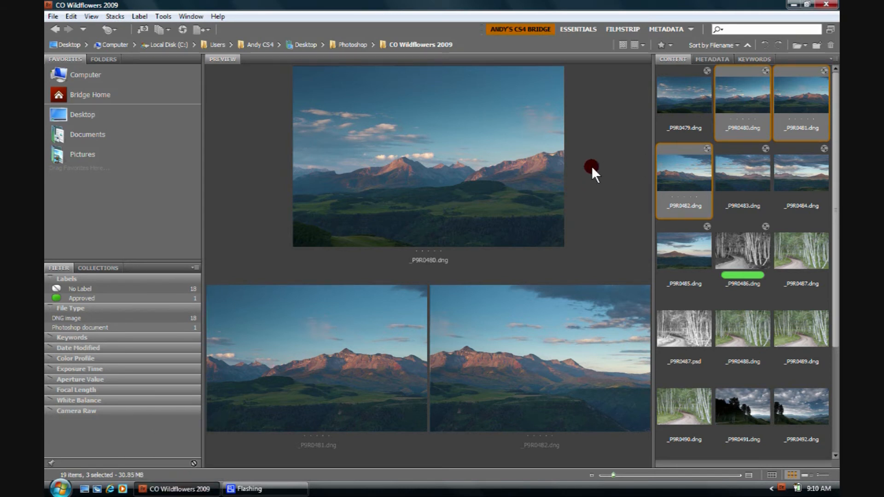
pyautogui.moveTo(837, 201); pyautogui.dragTo(836, 396)
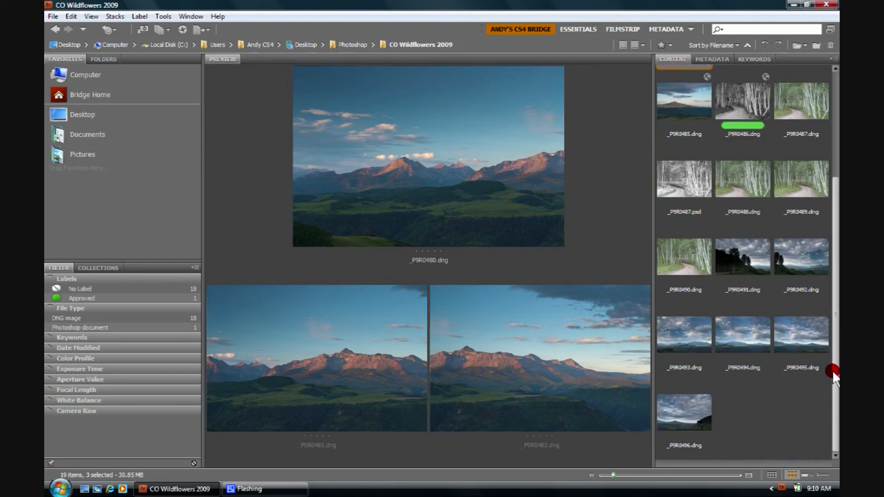
pyautogui.moveTo(834, 366); pyautogui.dragTo(835, 181)
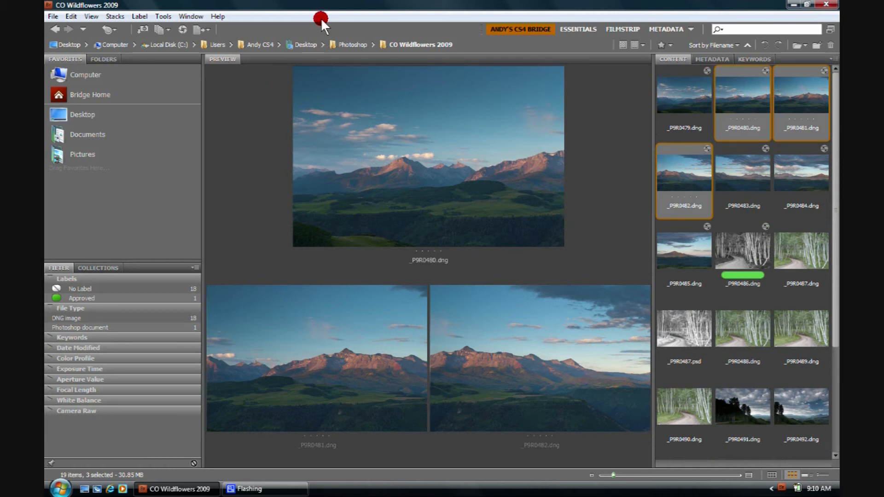
pyautogui.click(70, 16)
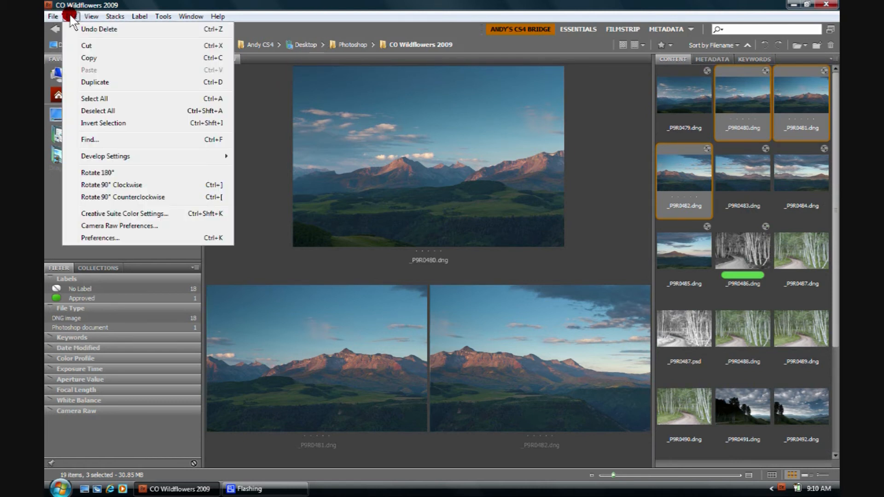
pyautogui.moveTo(91, 17)
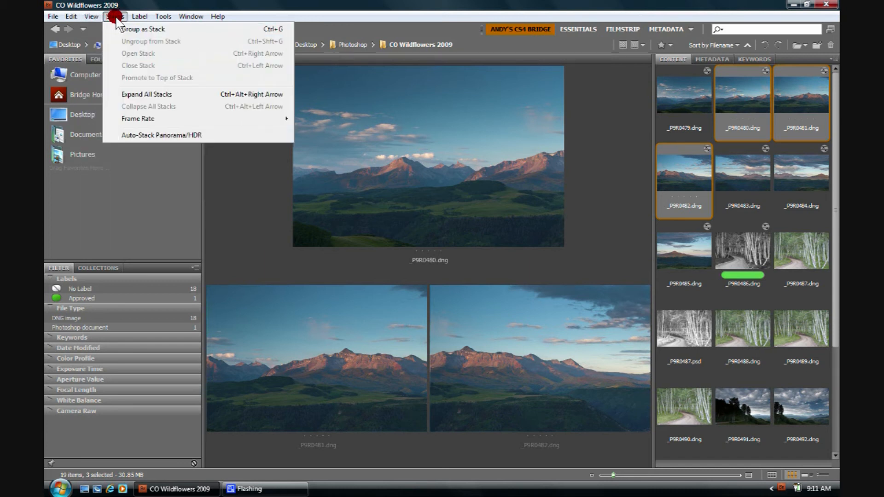
pyautogui.moveTo(143, 18)
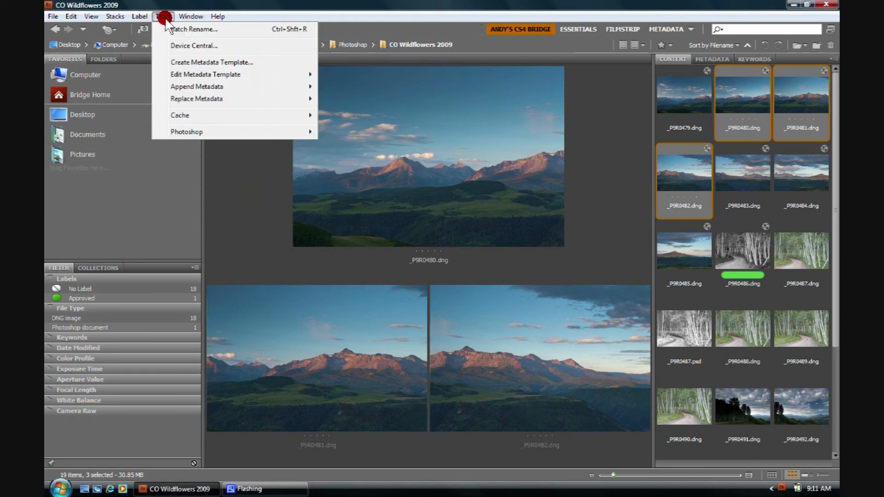
pyautogui.moveTo(189, 22)
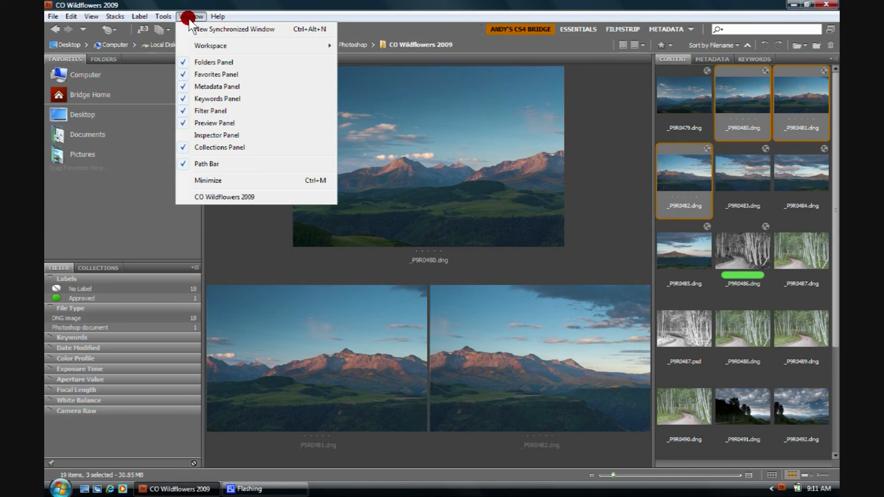
pyautogui.moveTo(219, 18)
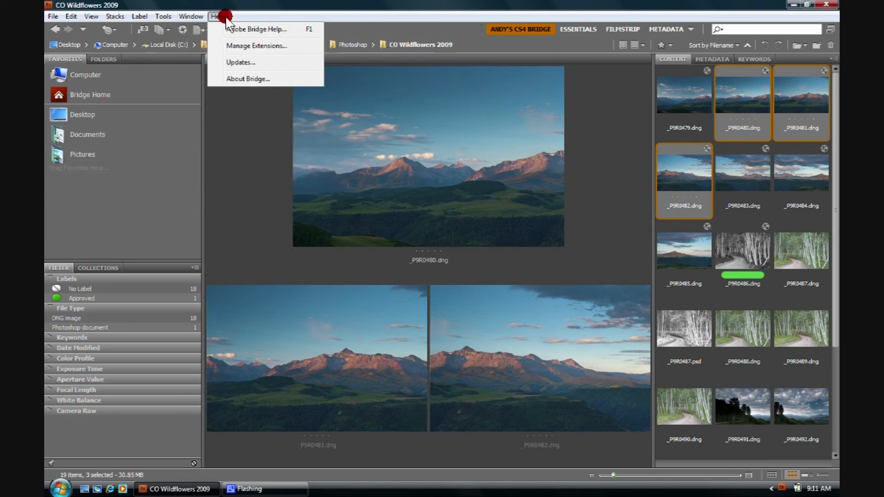
pyautogui.click(624, 184)
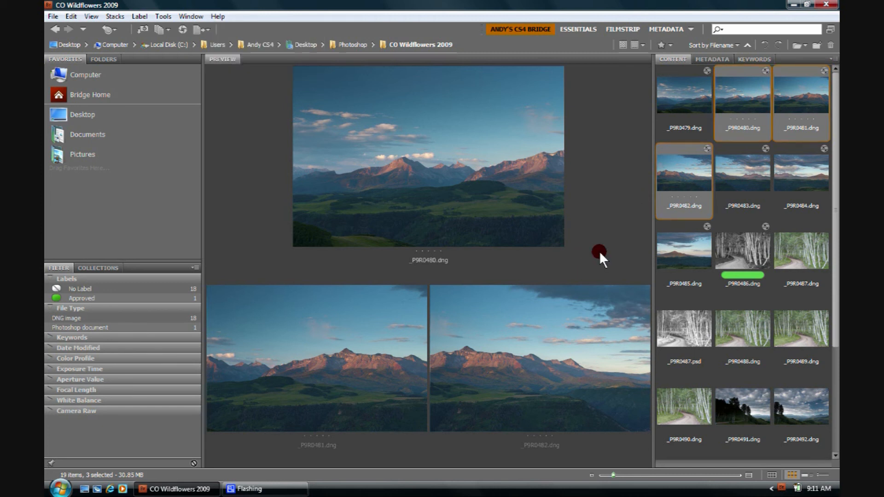